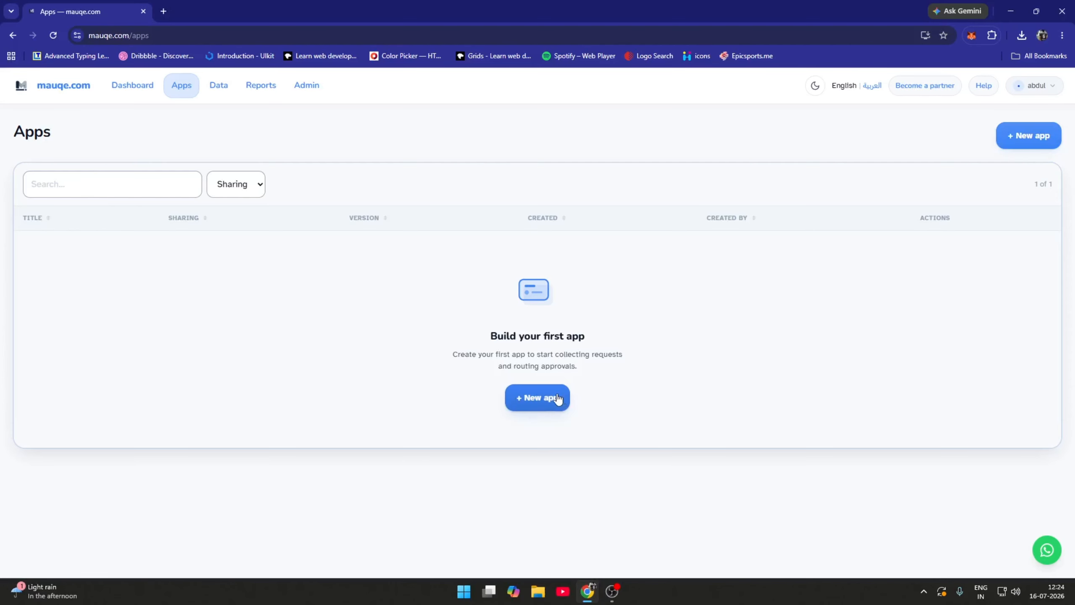
Start a new app using the Simple mode wizard, reaching step 1 of 4
click(557, 398)
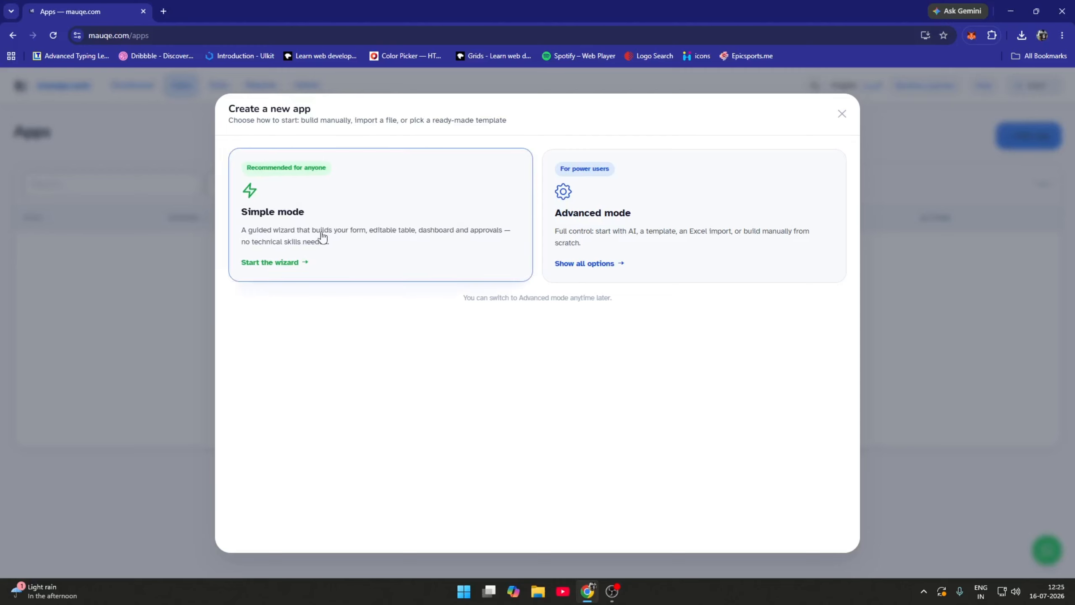
click(408, 257)
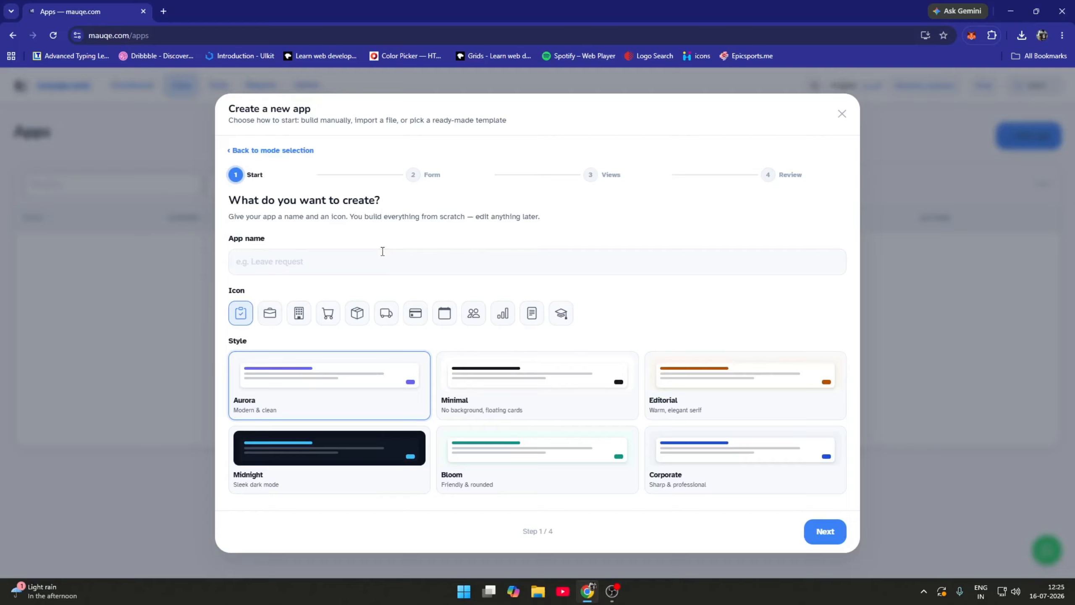
Name the app 'leave request' and continue to step 2, building the form
click(245, 270)
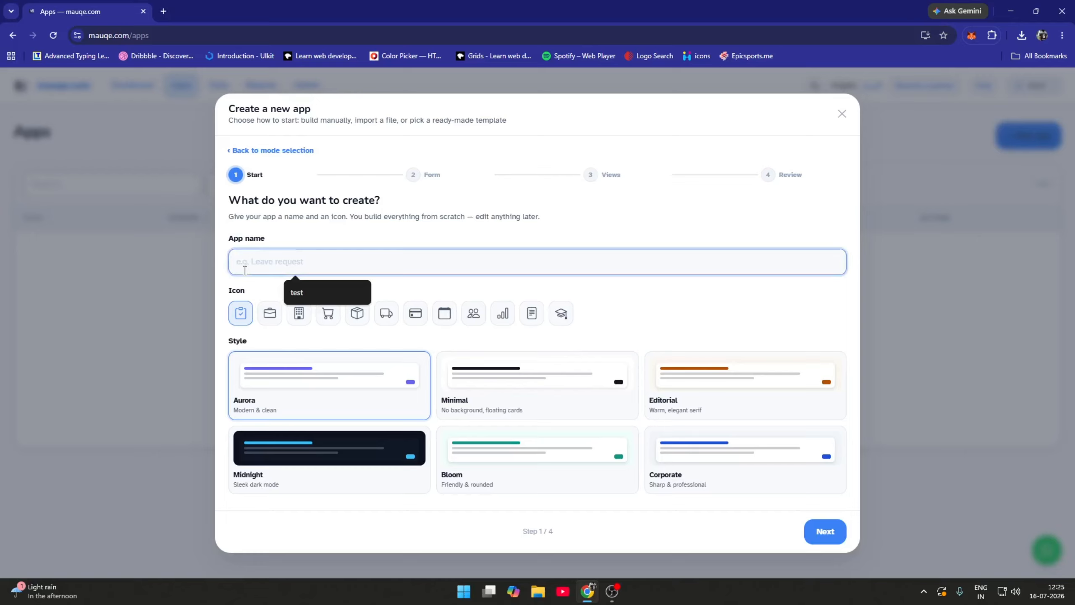
text(leave request)
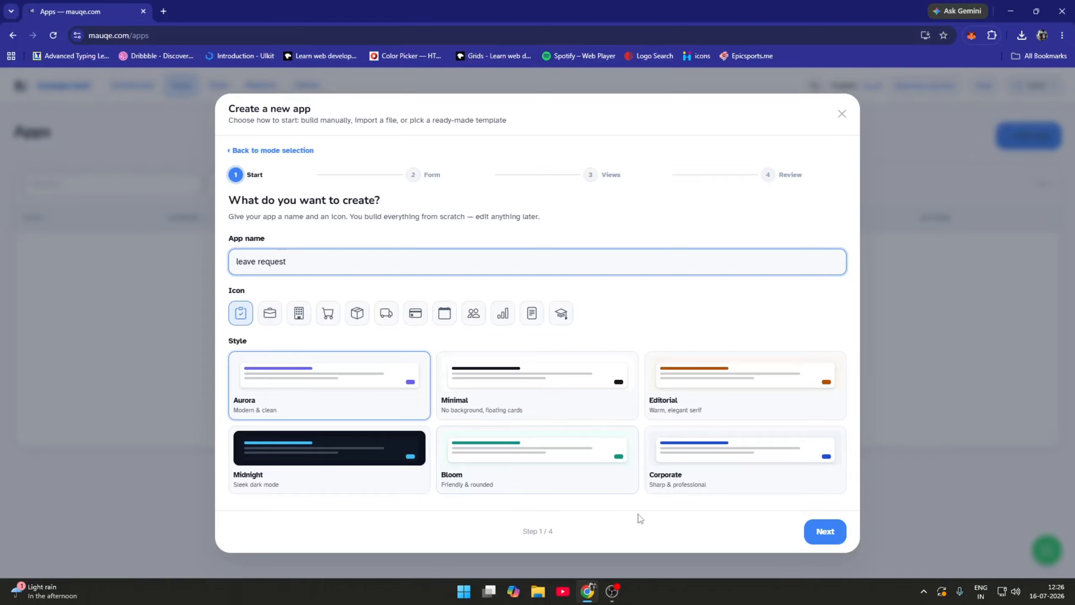
key(Return)
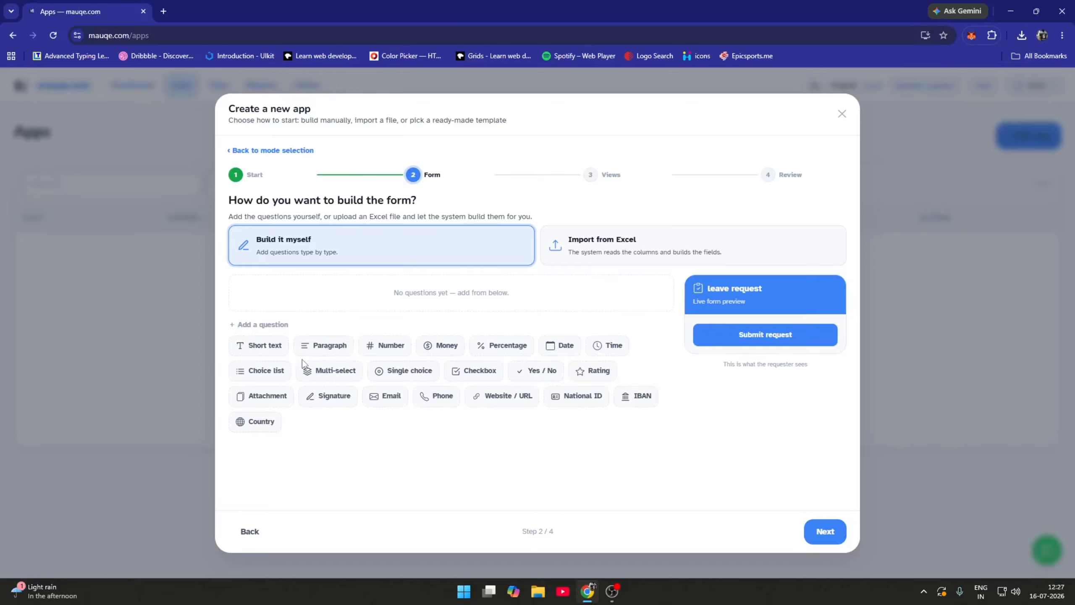
Add Paragraph and Date questions to the form, then advance to step 3 views
click(323, 351)
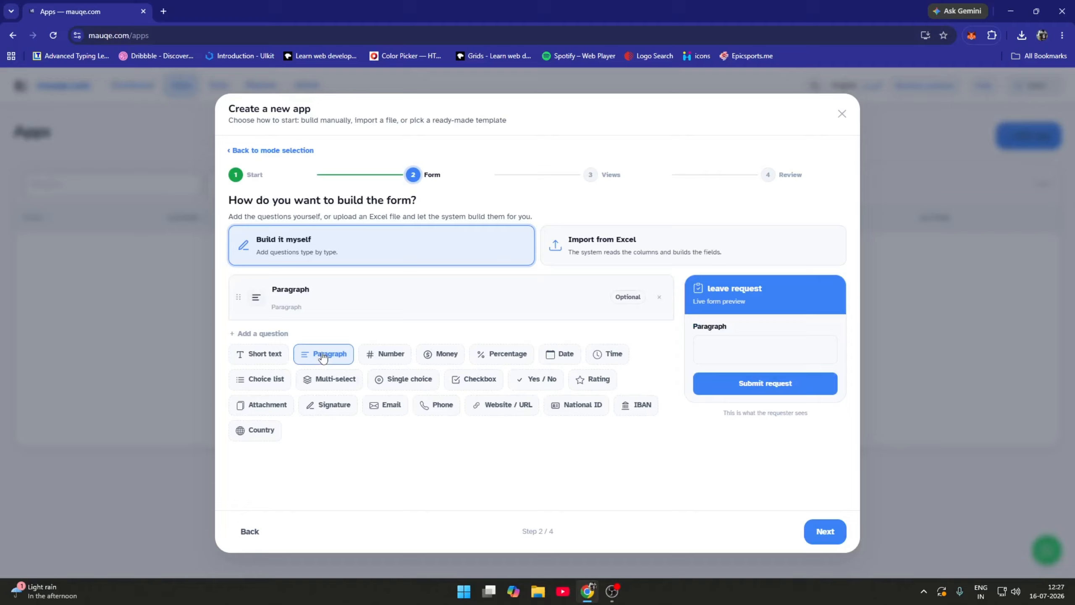
click(556, 360)
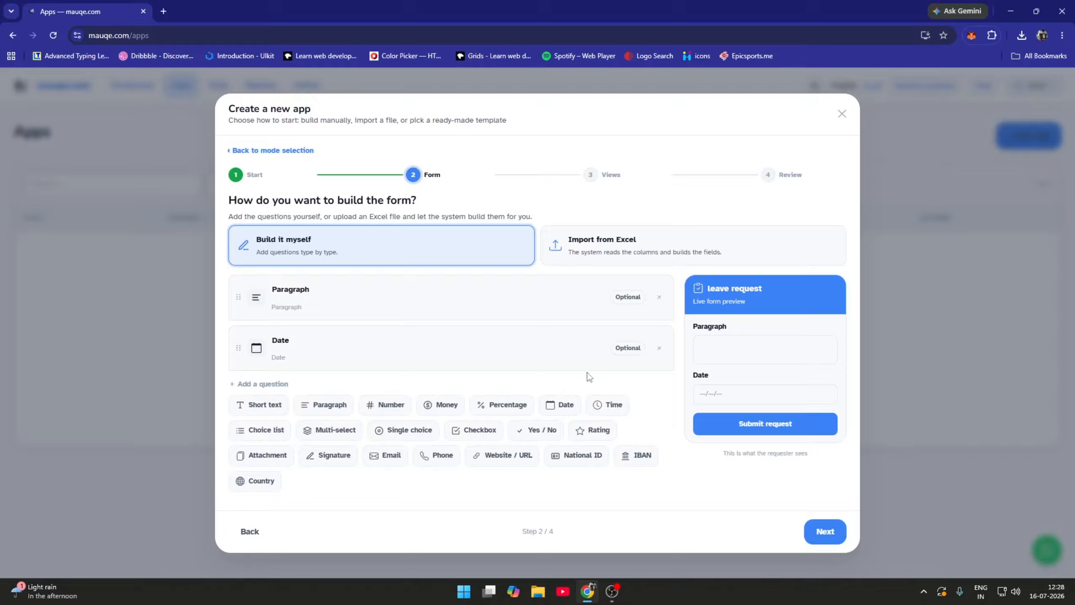
click(825, 532)
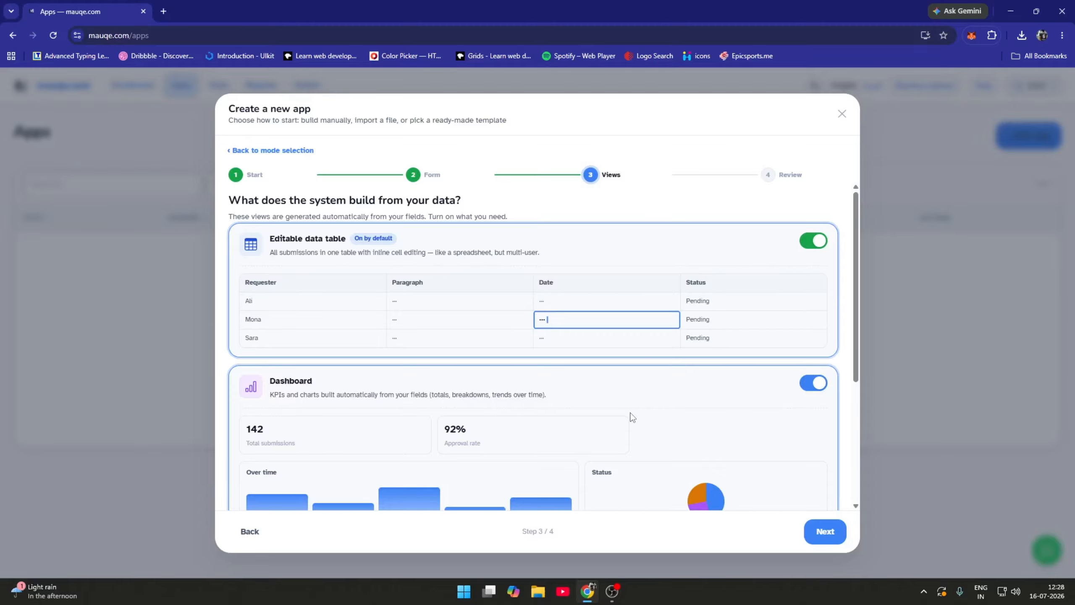
scroll(631, 415, down, 1)
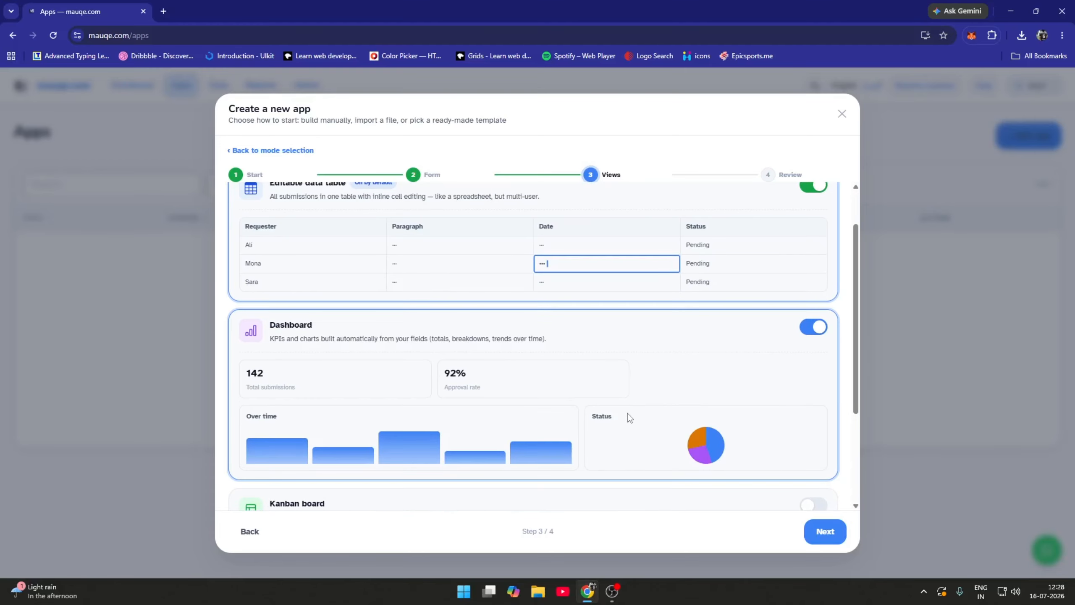
scroll(628, 413, up, 1)
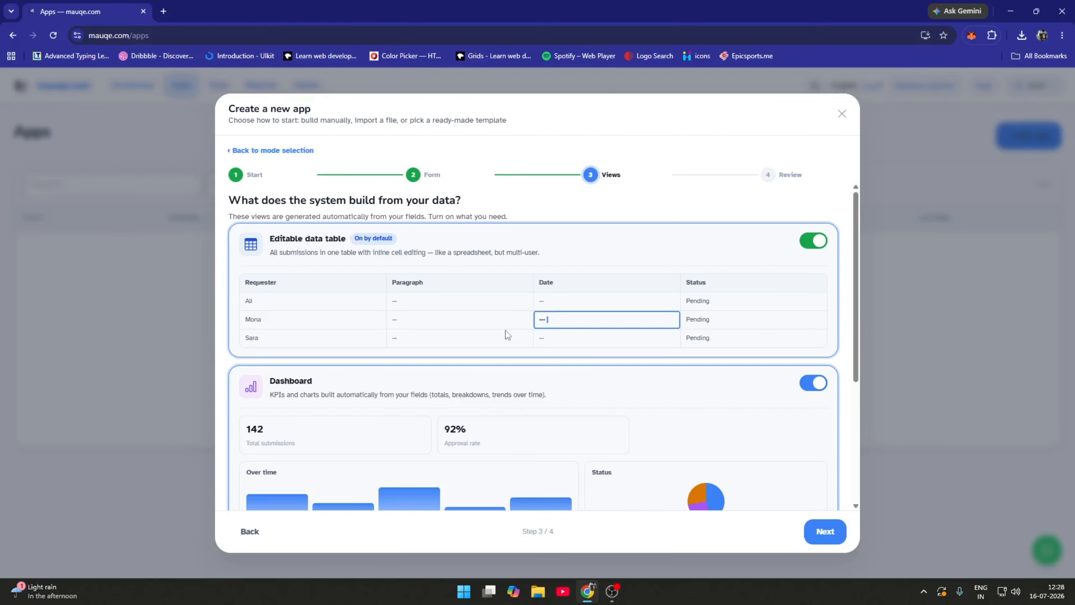
scroll(414, 361, down, 3)
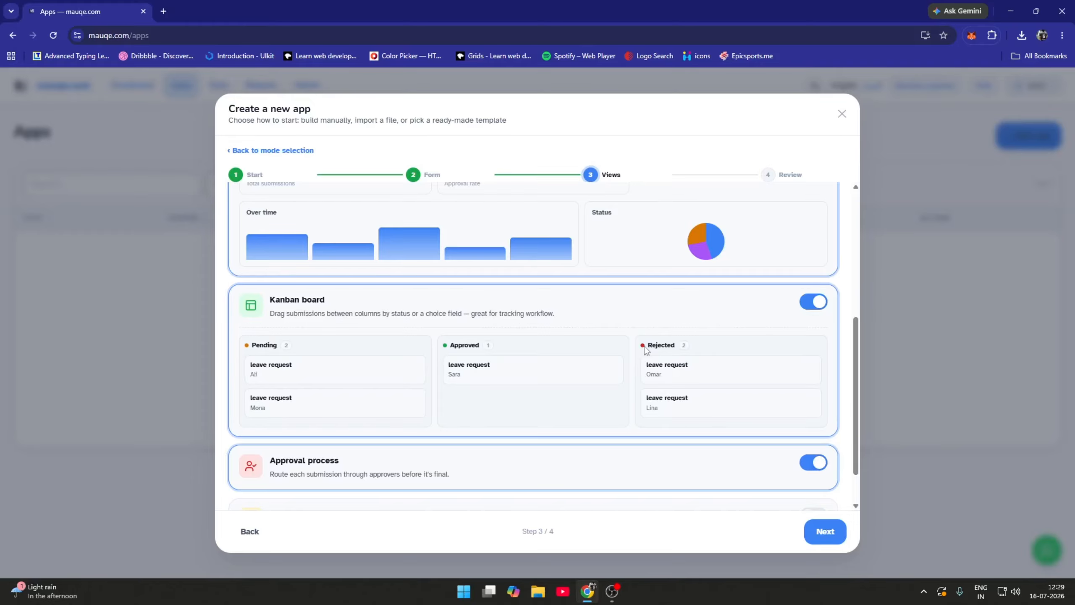
scroll(528, 427, down, 1)
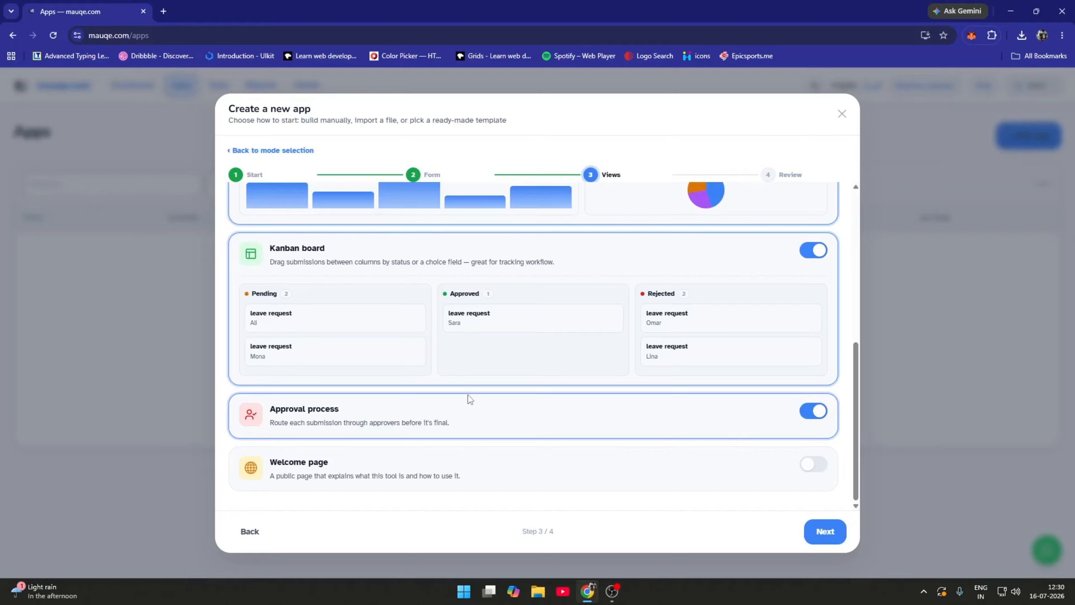
Enable the Welcome page view, create the 'leave request' app and open it
click(813, 464)
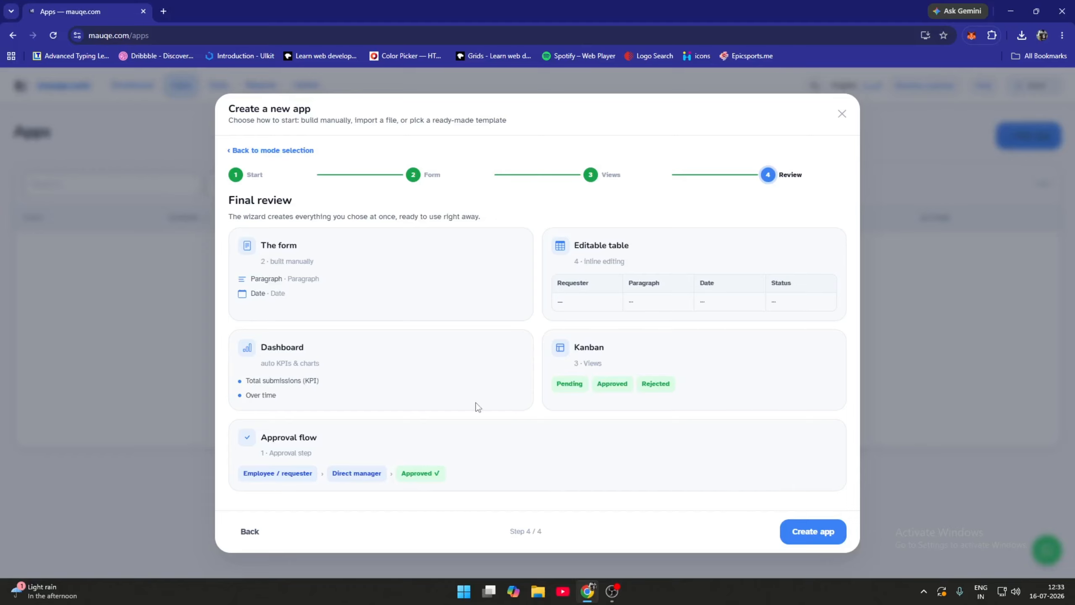
click(812, 532)
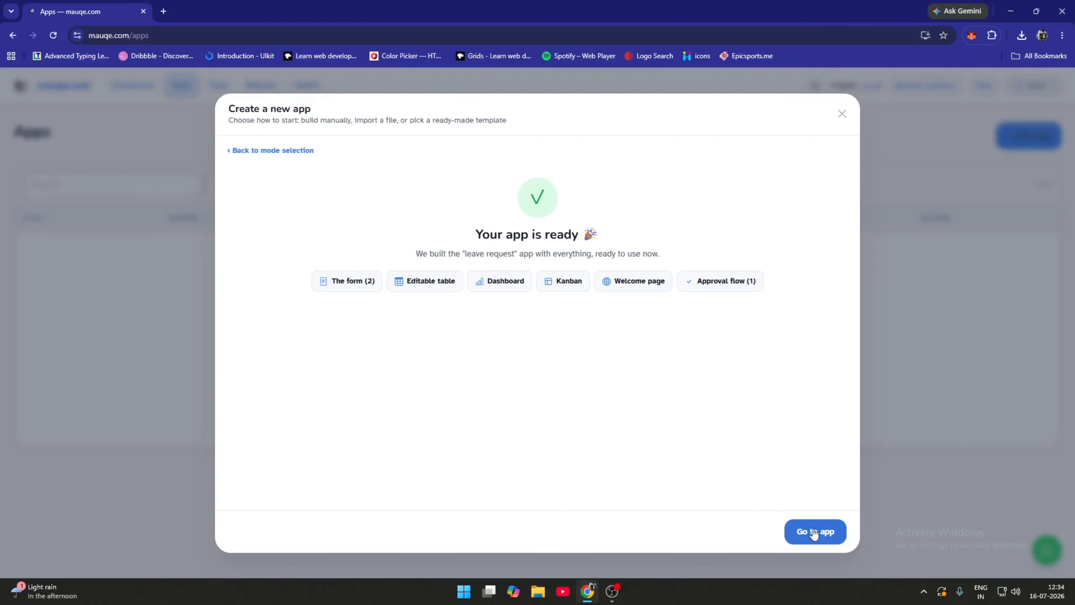
click(814, 533)
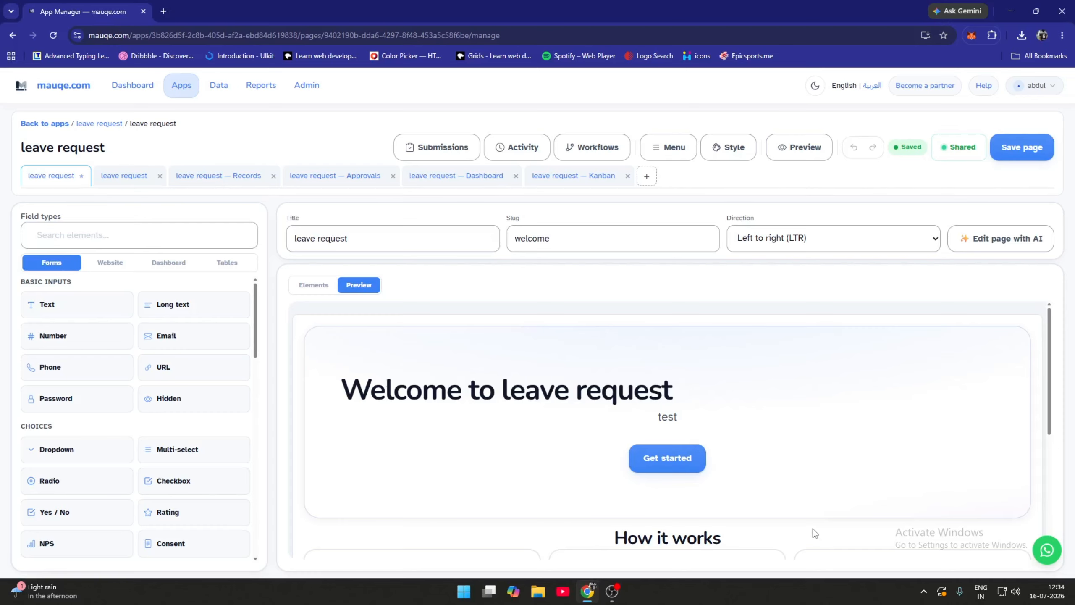
Preview the leave request app from the App Manager toolbar
click(808, 155)
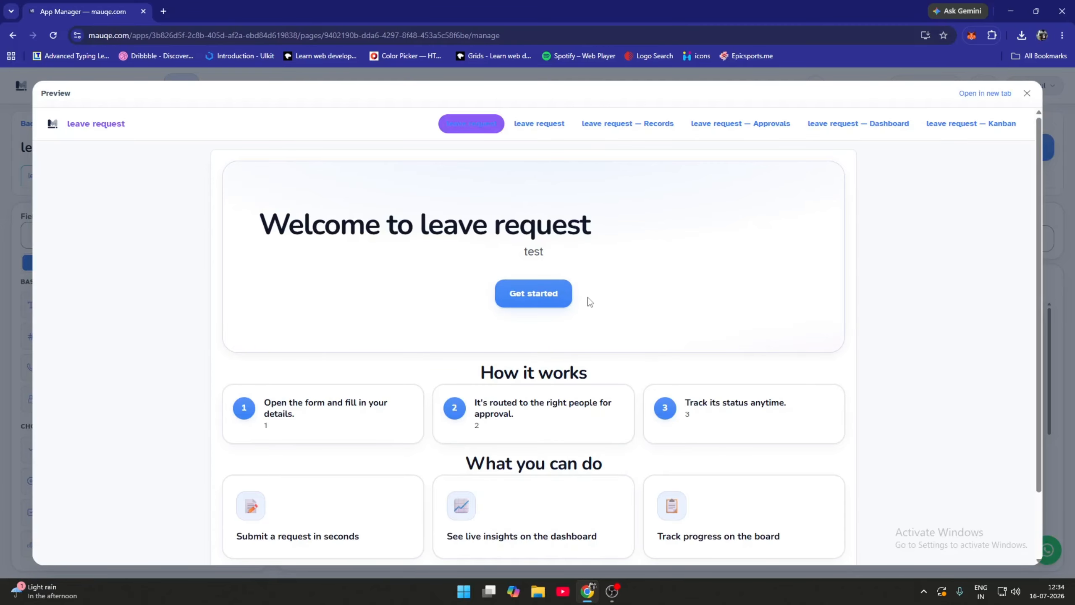
Submit a test leave request with Paragraph 'test' and date 16-07-2026, dismissing the success toast
click(553, 296)
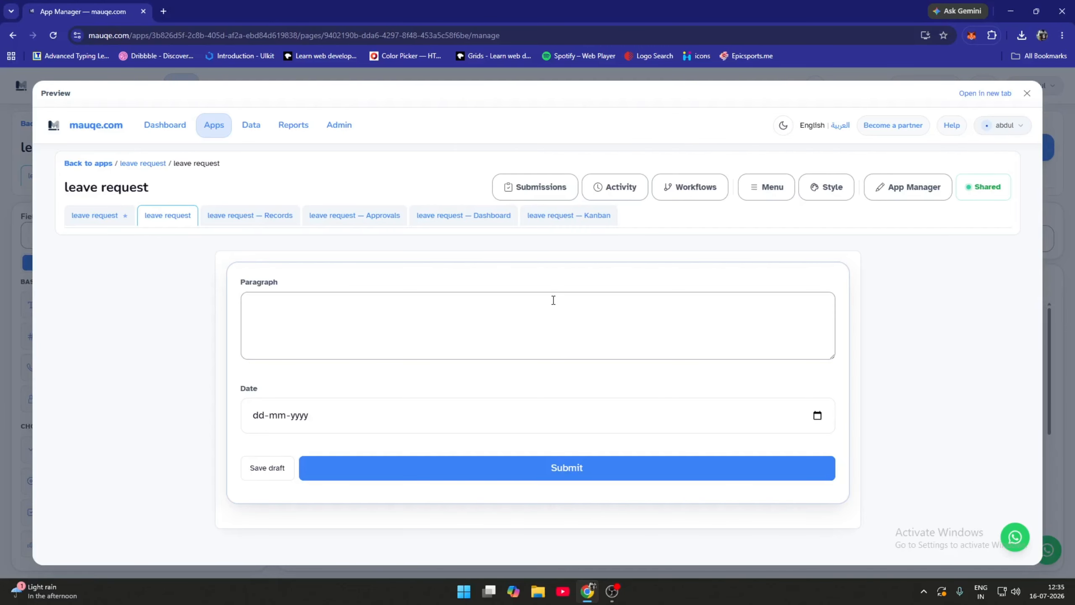
click(474, 334)
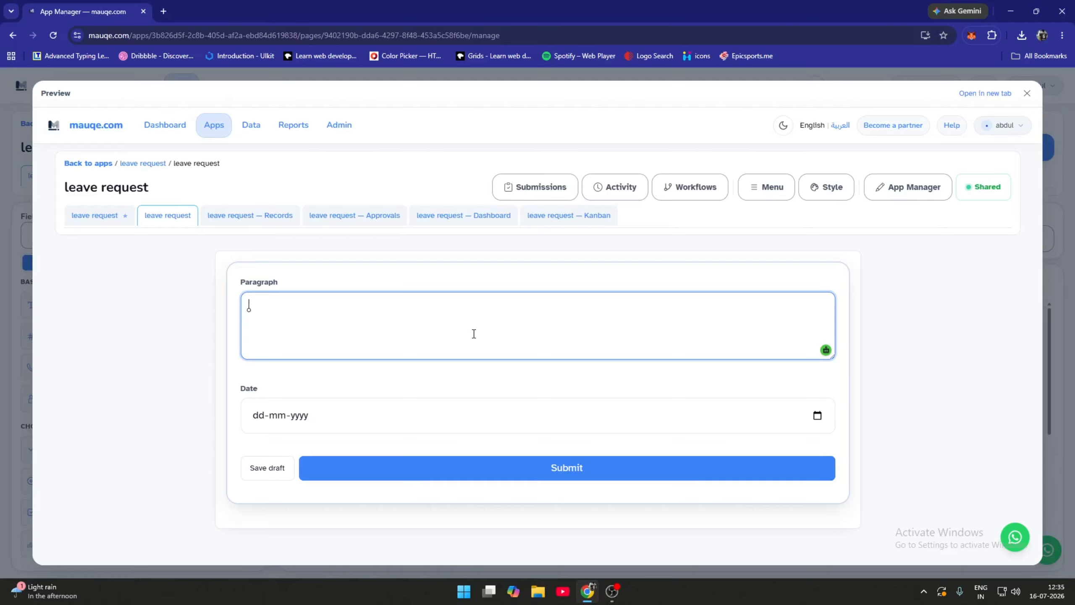
click(818, 415)
click(318, 321)
click(511, 470)
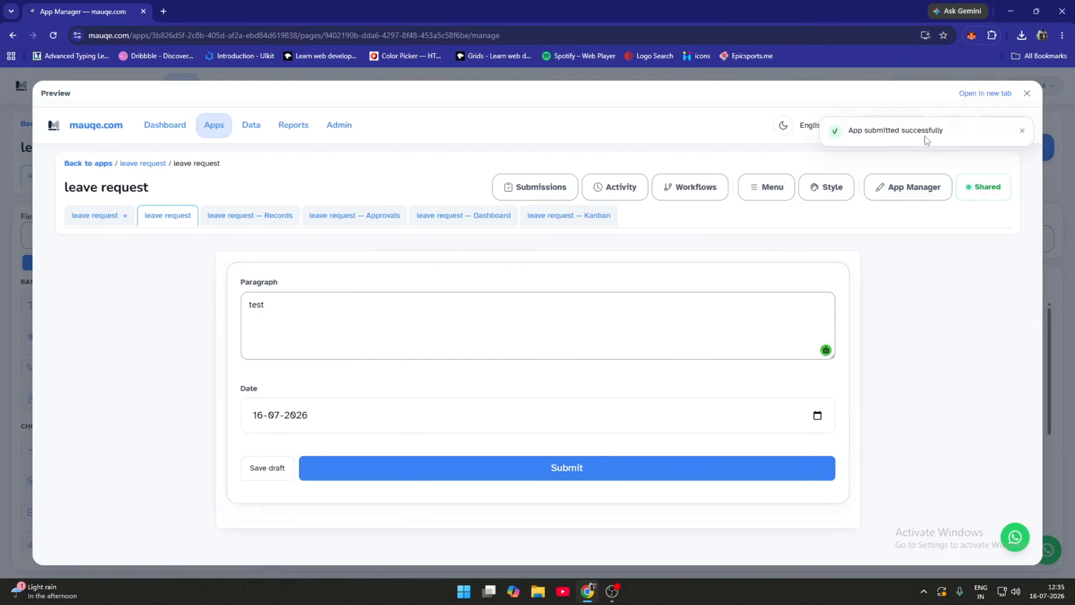
click(1021, 131)
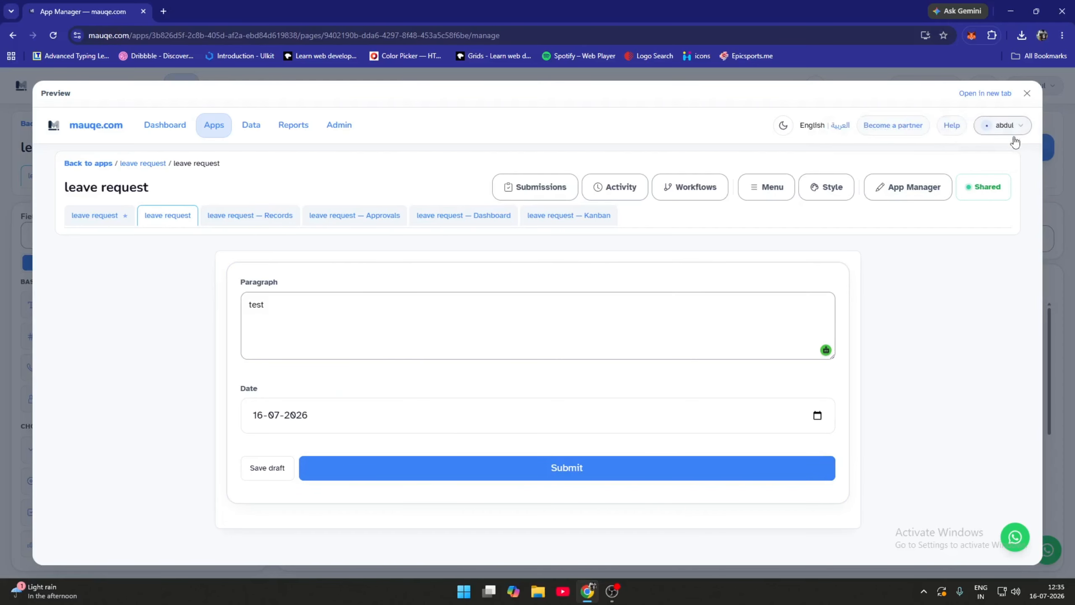
Check the Submissions list and the Share app dialog's link and QR code
click(505, 188)
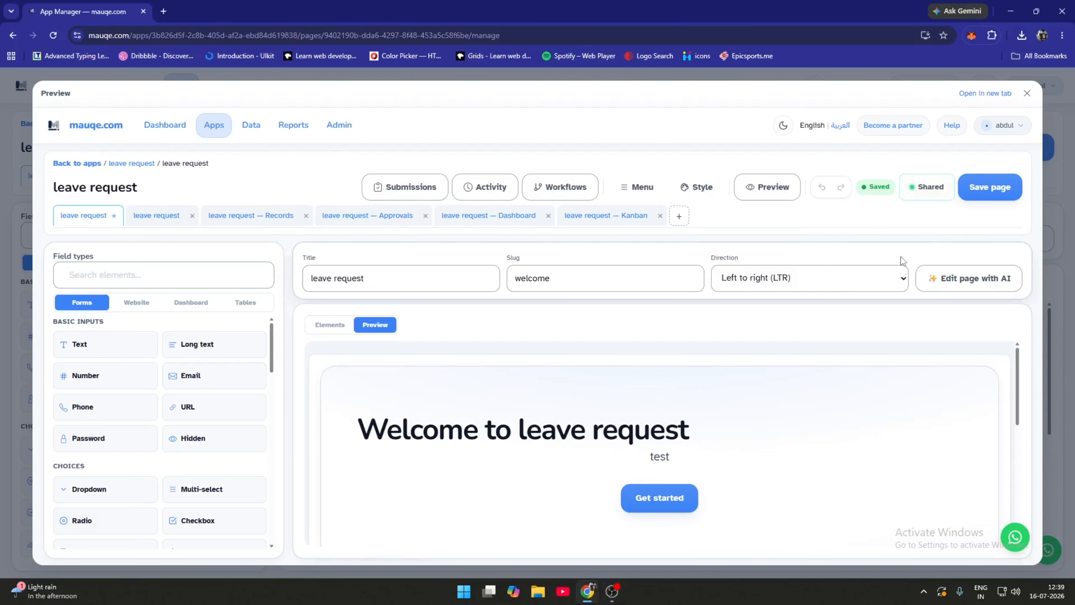
click(930, 195)
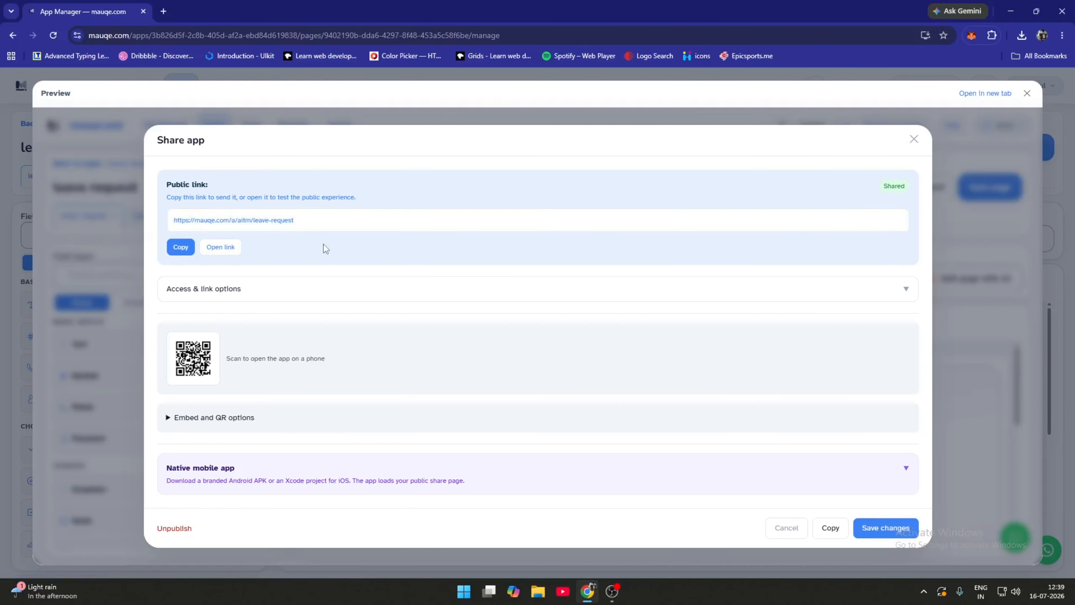
key(Escape)
Scroll through the Menu items dialog, checking entries #1 through #6 (Kanban)
click(642, 187)
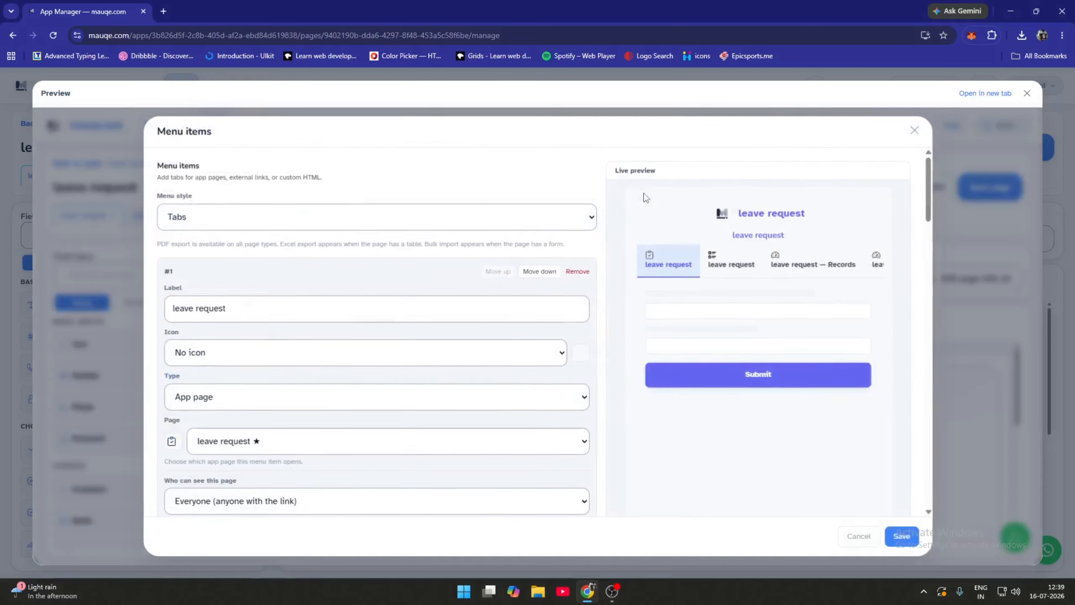
scroll(413, 292, down, 6)
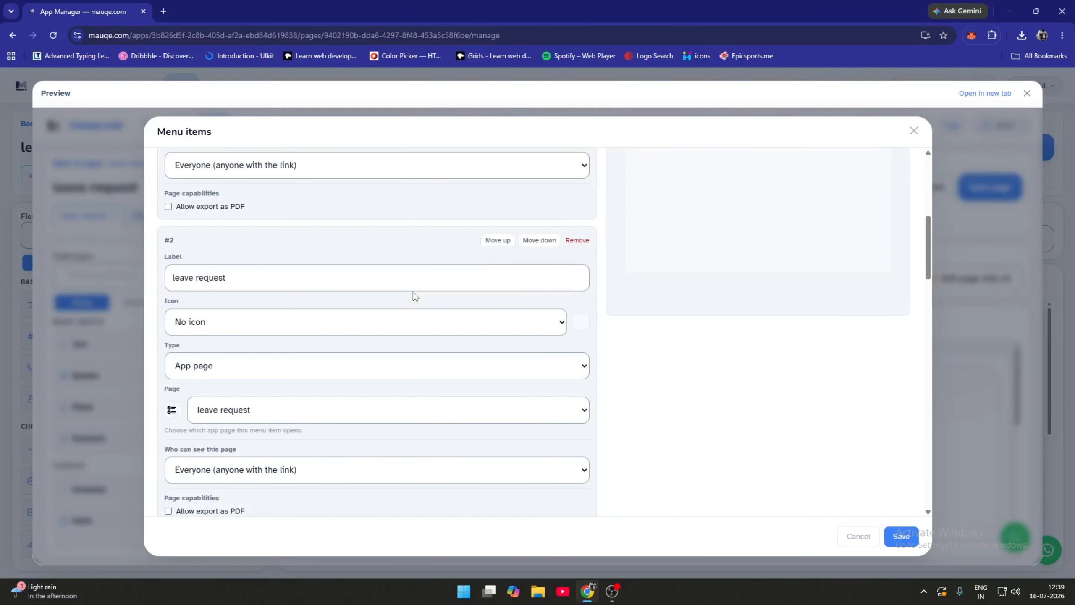
scroll(414, 291, up, 6)
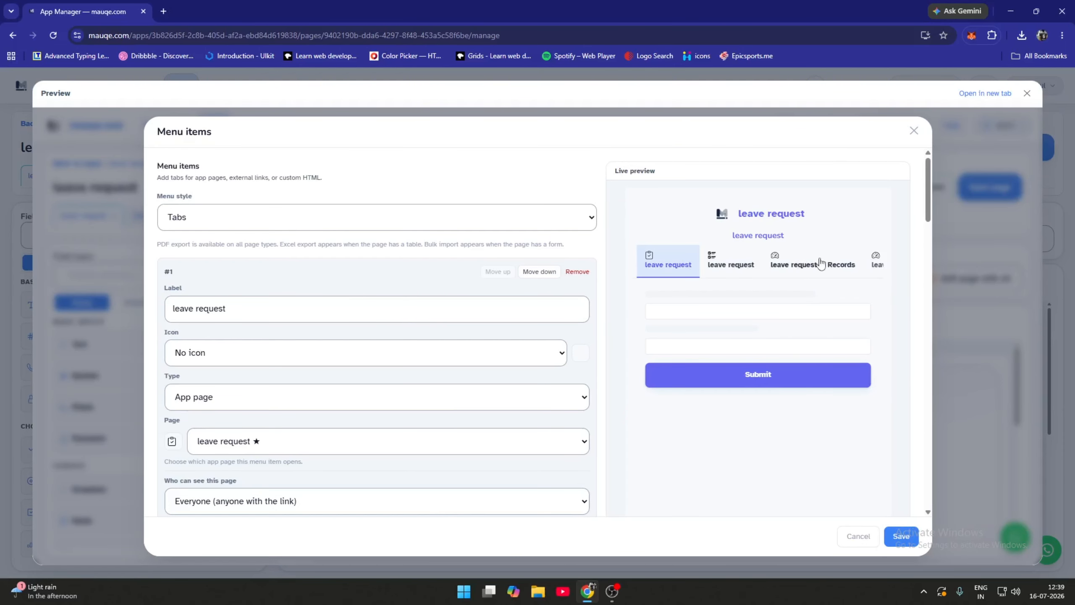
scroll(403, 327, down, 20)
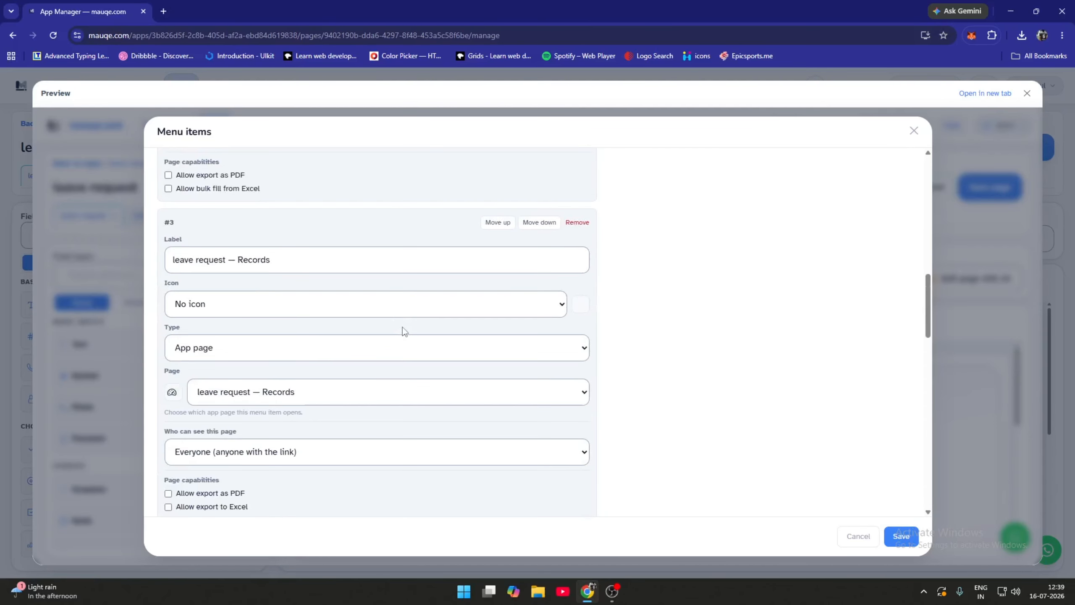
scroll(405, 345, down, 12)
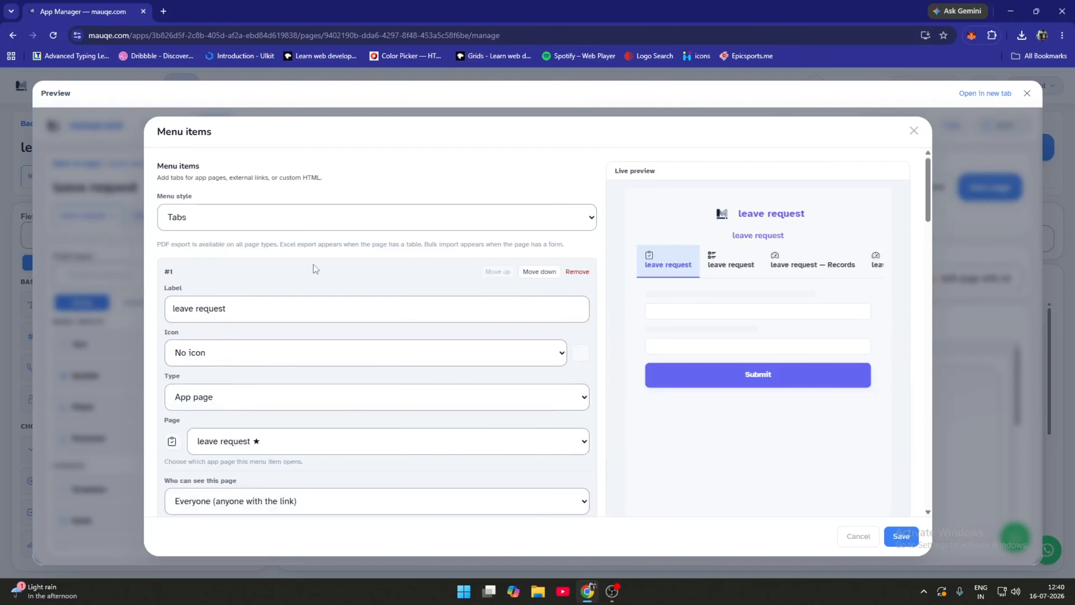
scroll(301, 257, down, 20)
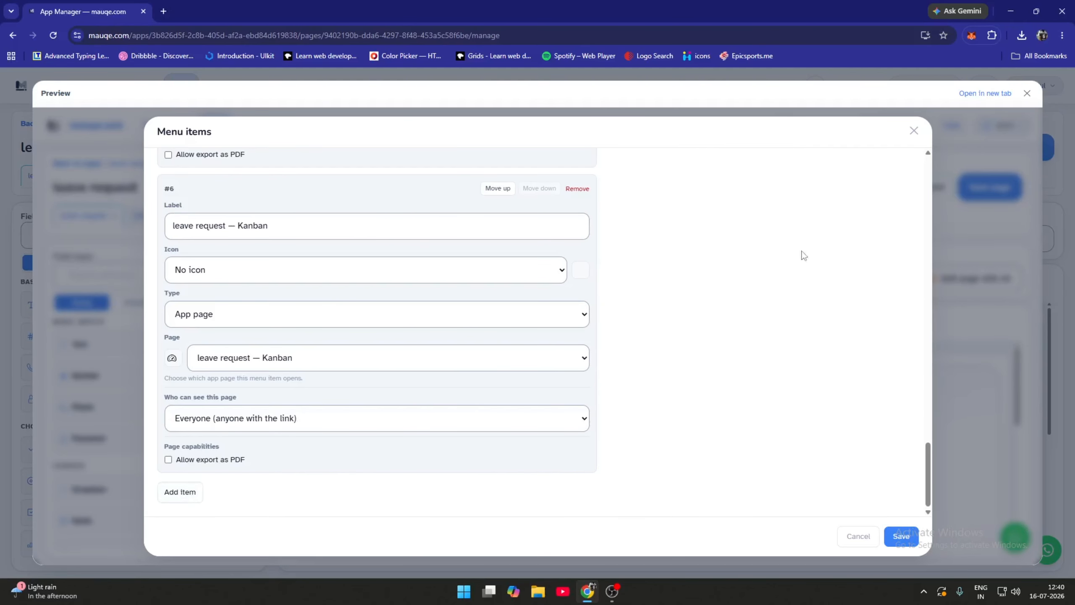
scroll(804, 256, up, 3)
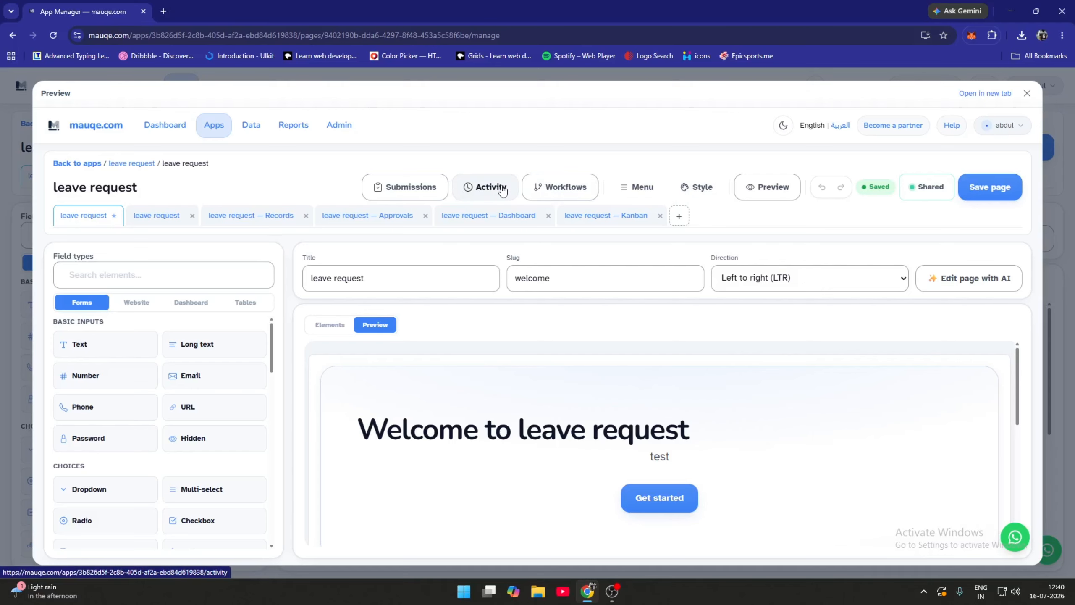
Review the Activity log entries for the submission and app creation, then exit Preview
click(503, 191)
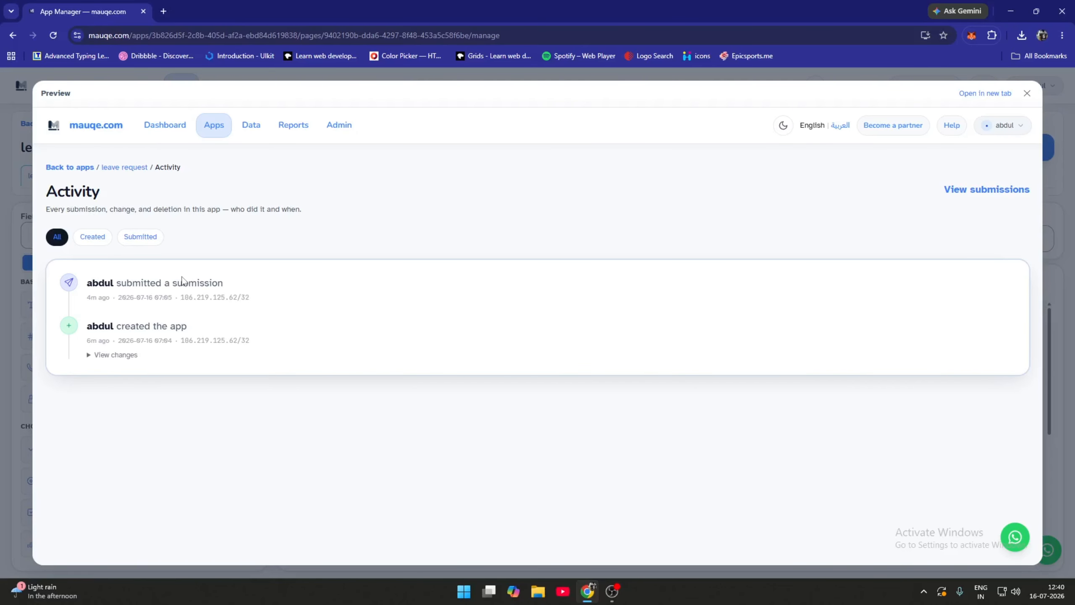
key(Escape)
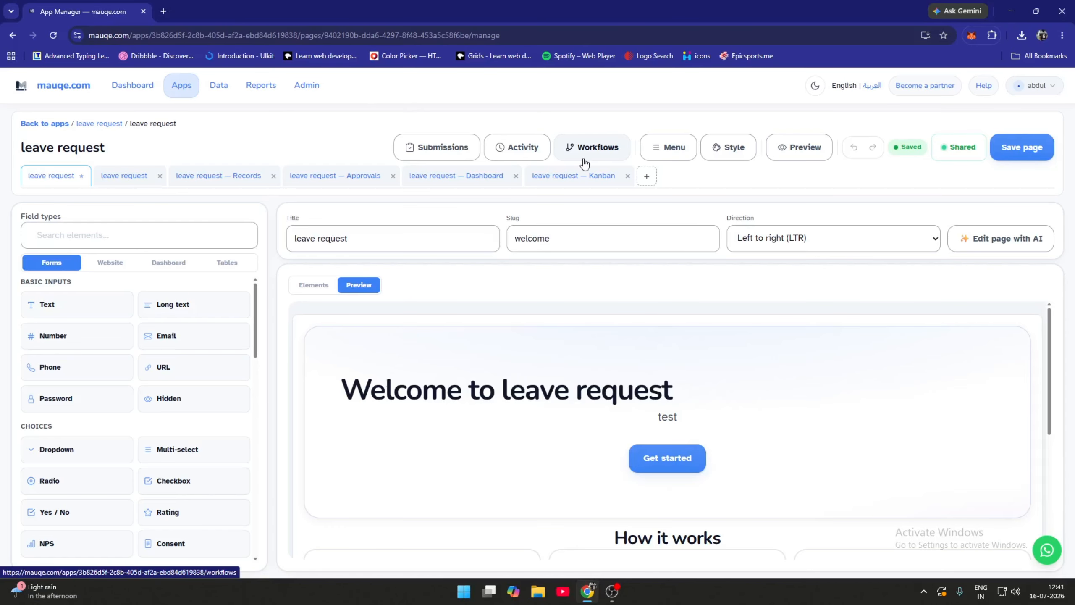